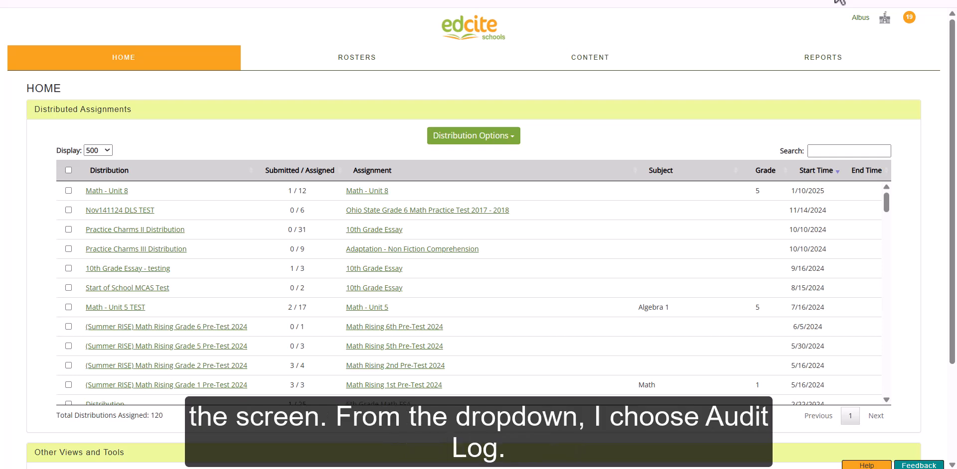
- Open the audit log from the school account options to review user actions
left_click(884, 19)
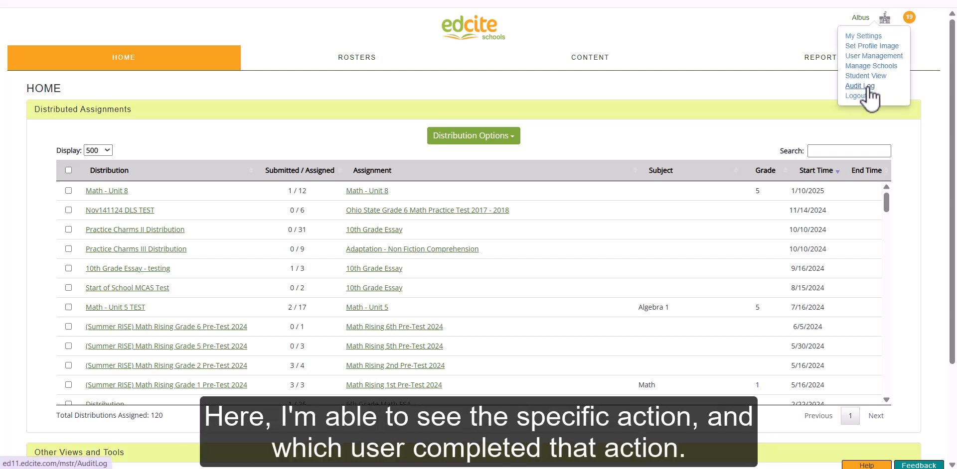
left_click(870, 86)
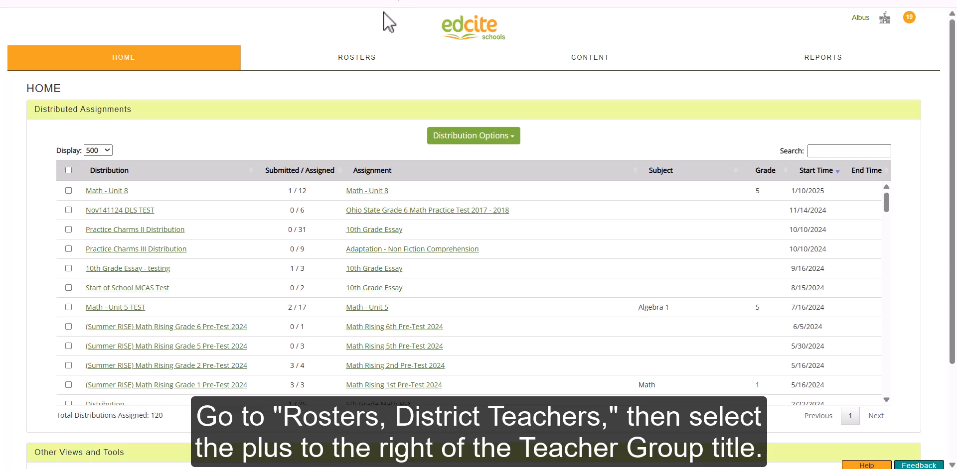
- Create a new teacher group named "Tutorial Practice Group" in the district teachers roster
mouse_move(334, 68)
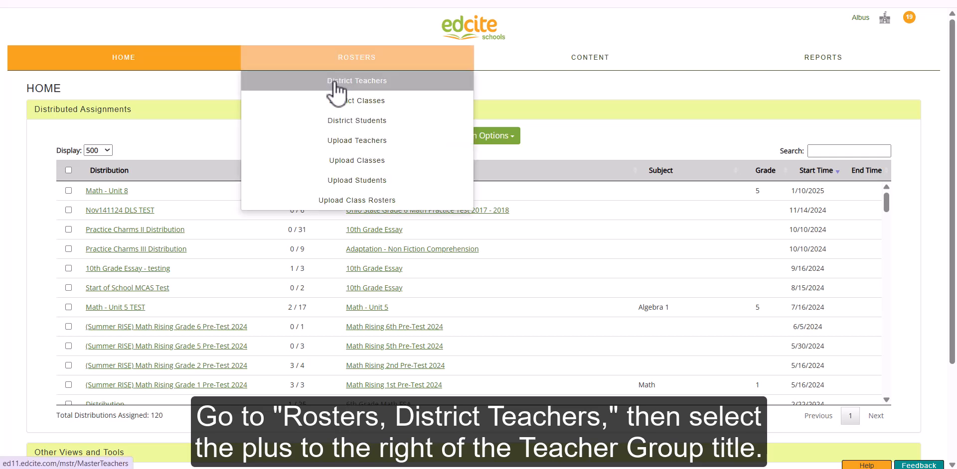
left_click(334, 83)
mouse_move(206, 152)
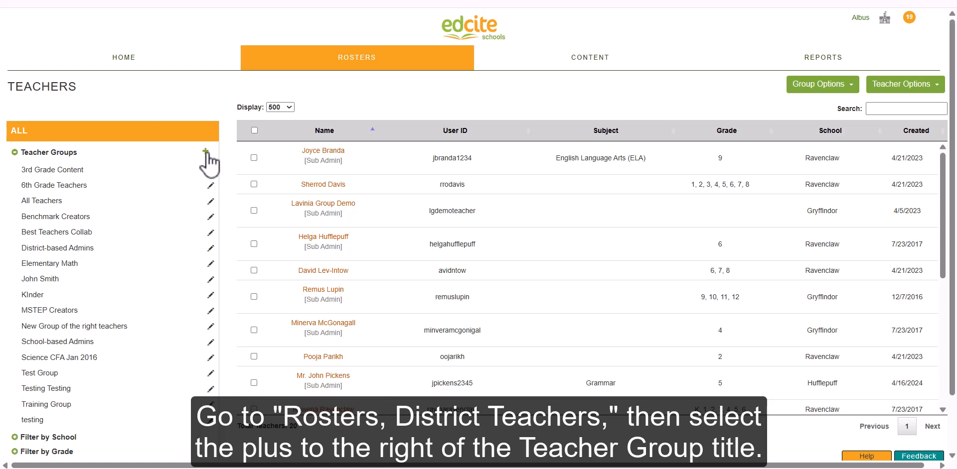
left_click(206, 152)
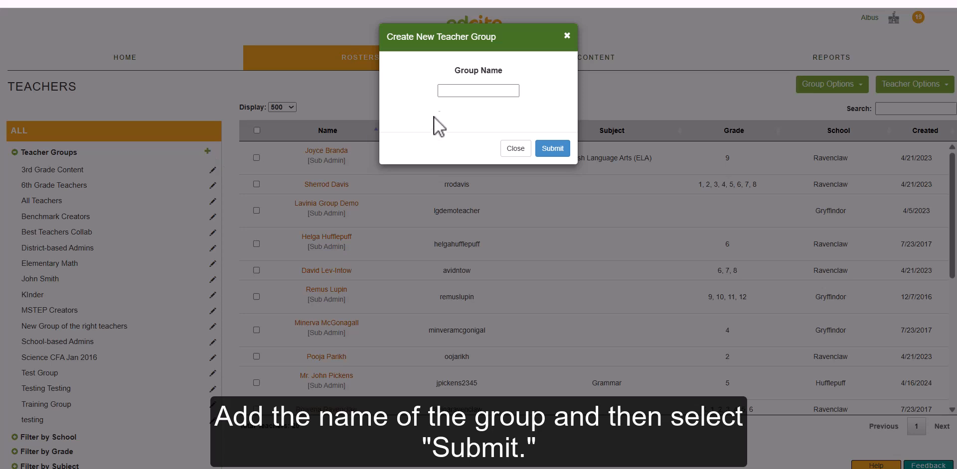
left_click(451, 91)
type("Tut")
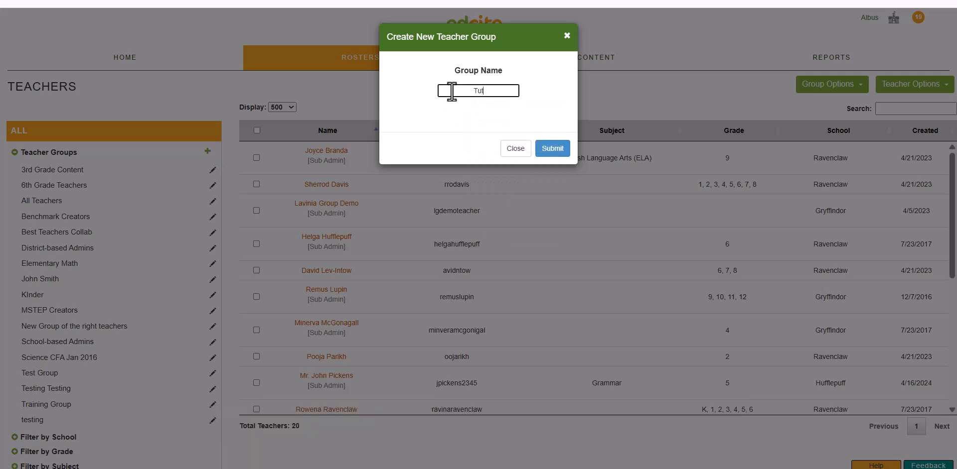
type("orial Practice Group")
left_click(554, 151)
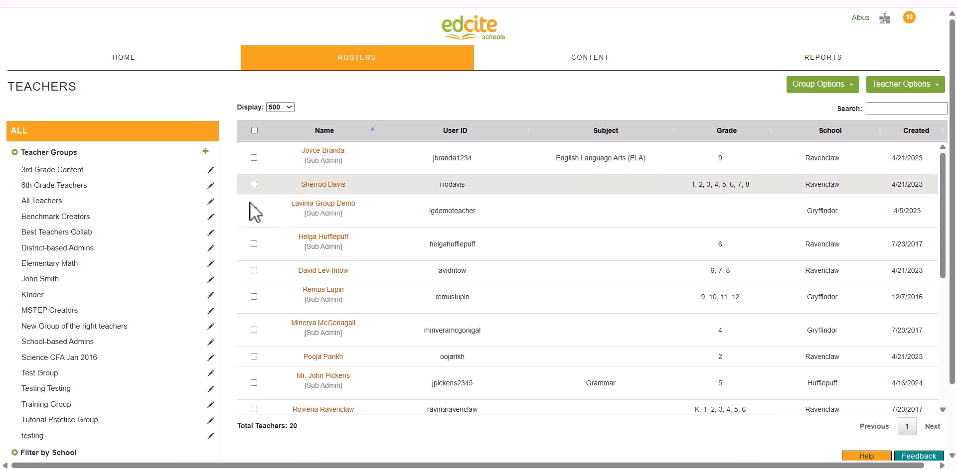
- Add the Gryffindor grades 9–12 teacher, the Gryffindor grade 4 teacher and the Ravenclaw K–6 teacher to Tutorial Practice Group
left_click(254, 296)
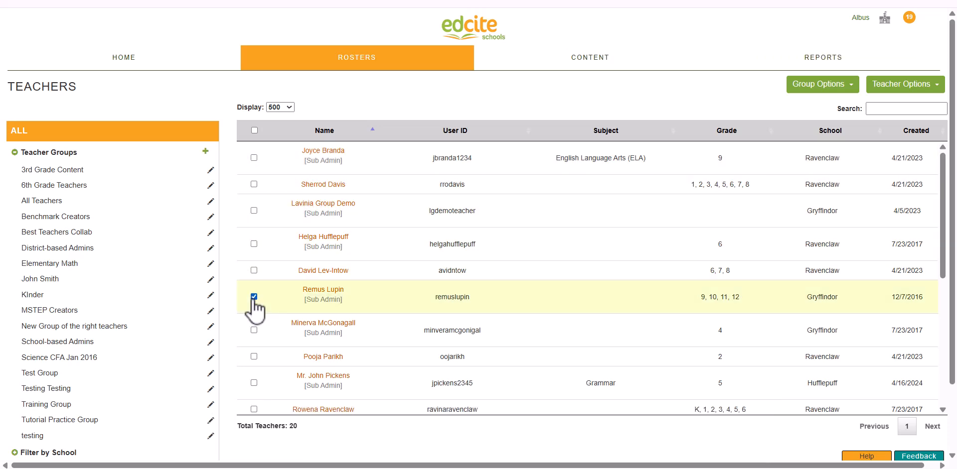
left_click(254, 330)
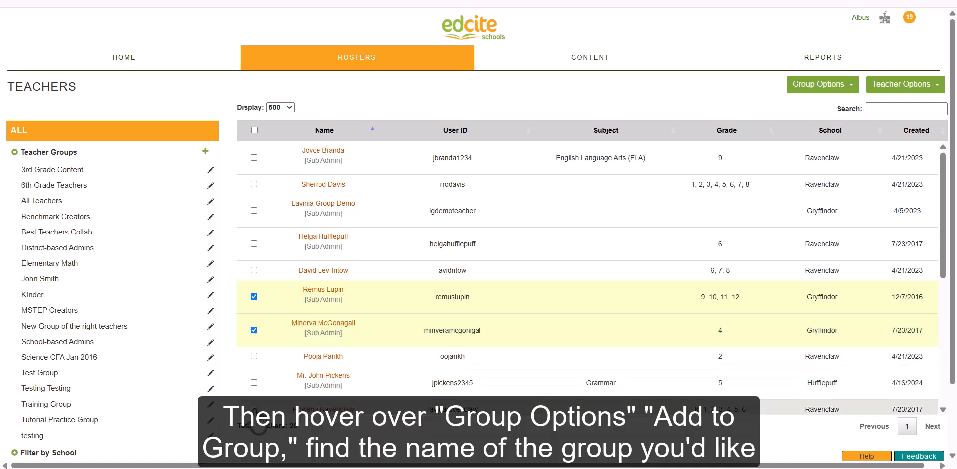
left_click(254, 409)
mouse_move(797, 88)
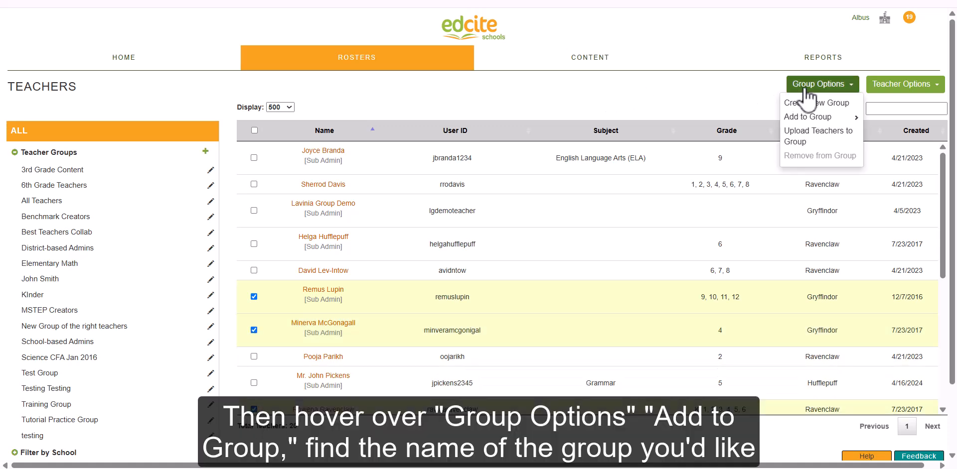
mouse_move(810, 119)
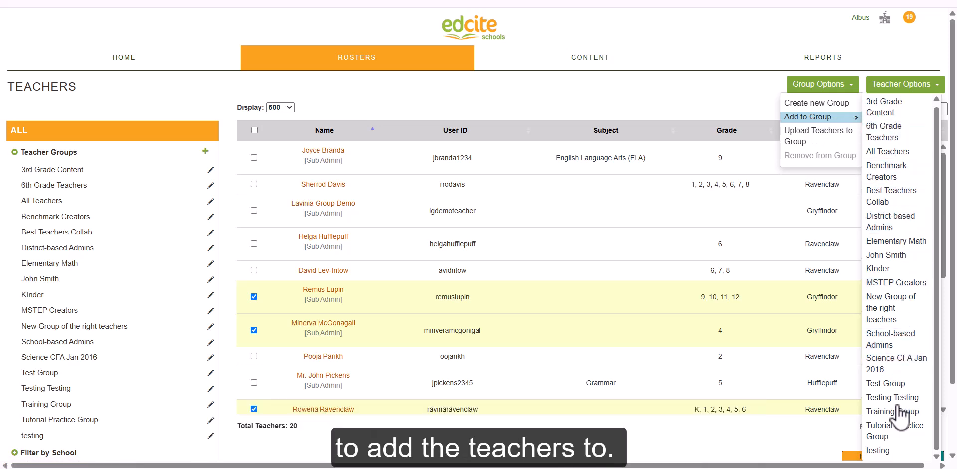
left_click(896, 436)
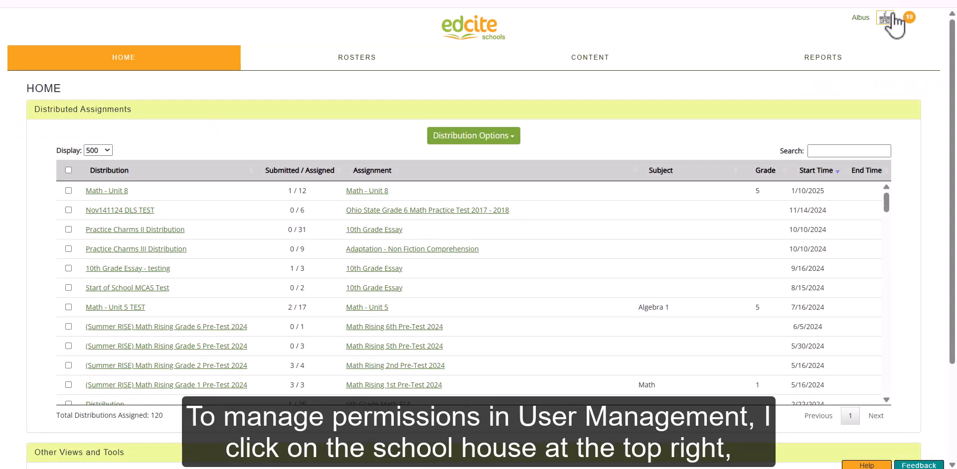
- Open the user privilege setup for teacher groups in User Management
left_click(884, 19)
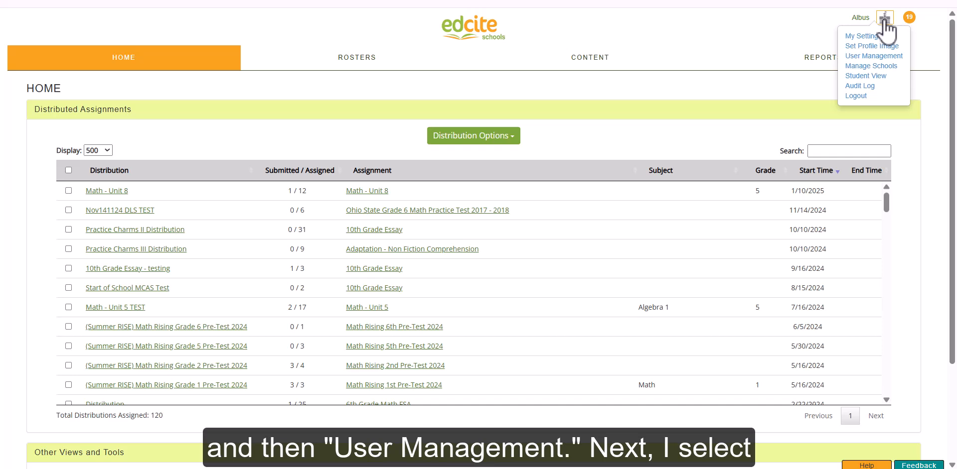
left_click(872, 57)
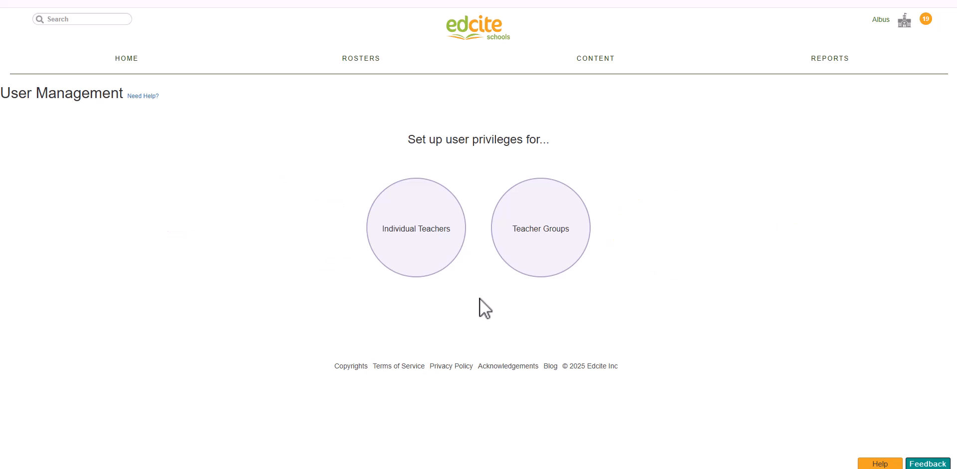
left_click(520, 259)
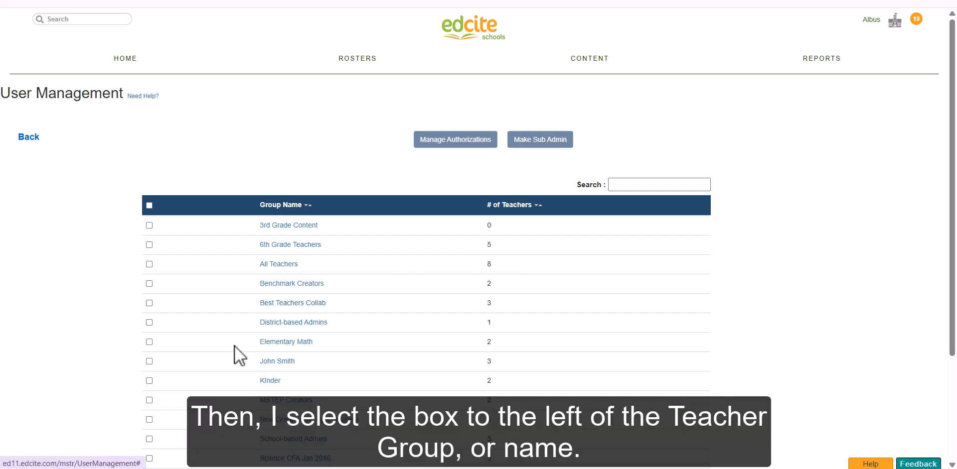
left_click(149, 362)
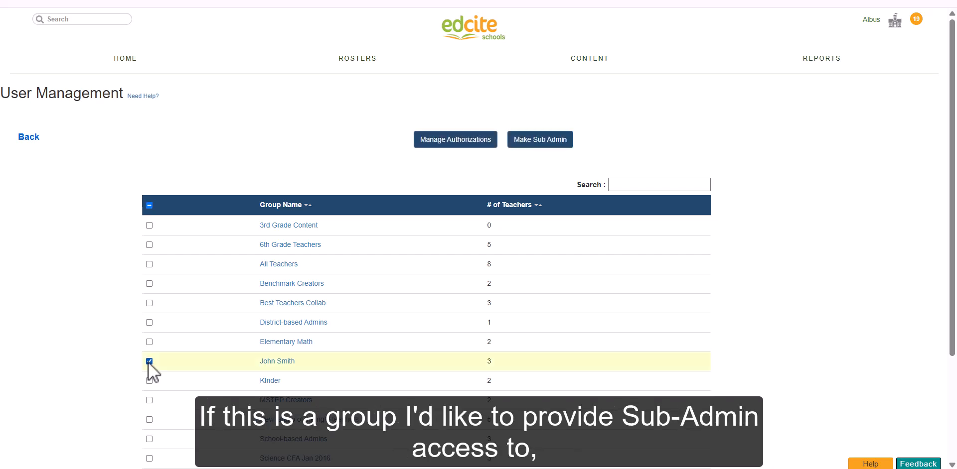
left_click(148, 361)
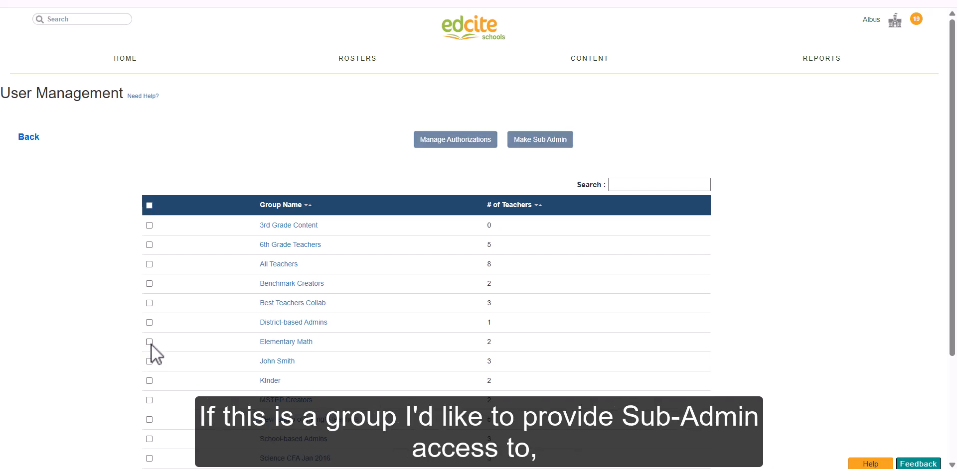
left_click(150, 342)
left_click(150, 343)
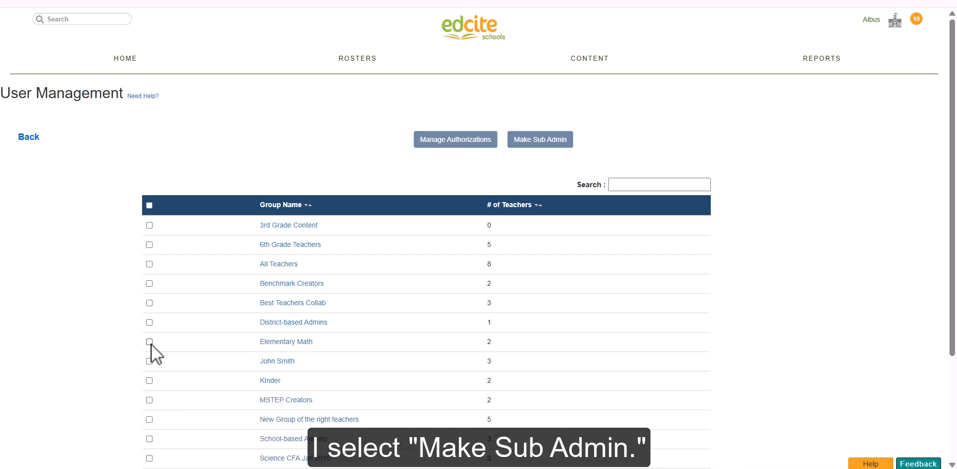
- Authorize every teacher in the Benchmark Creators group as a Sub Admin
left_click(149, 284)
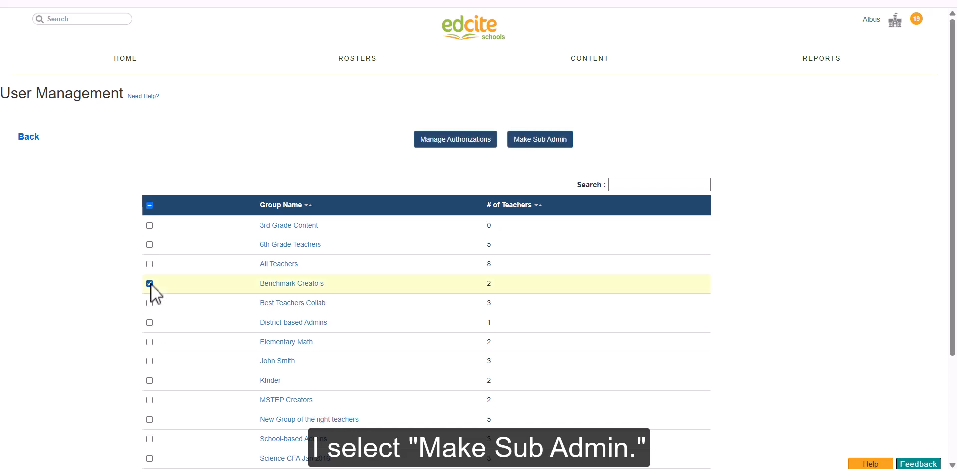
left_click(547, 145)
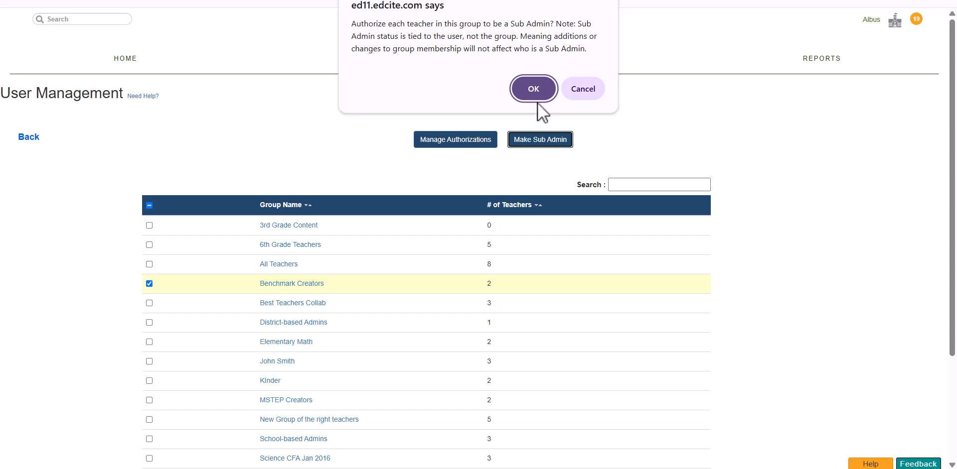
left_click(534, 90)
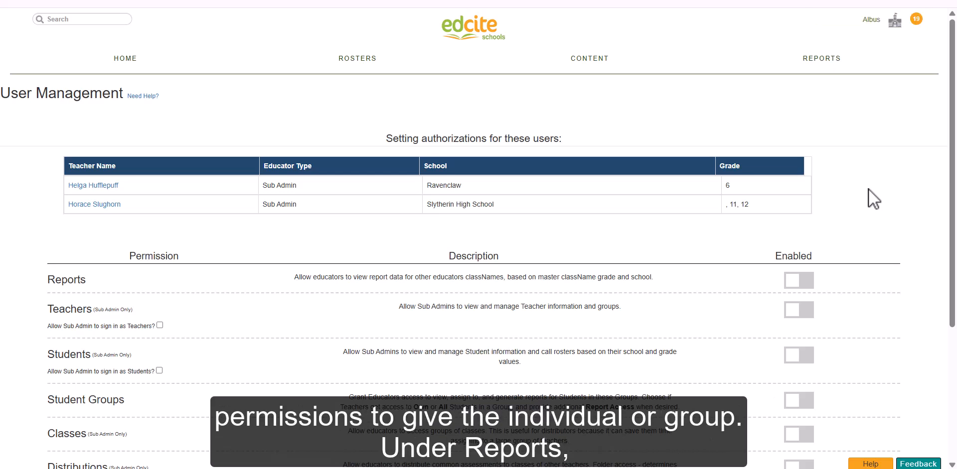
- Enable the Reports, Teachers and Students permissions for the new Sub Admins
scroll(869, 189, "down", 3)
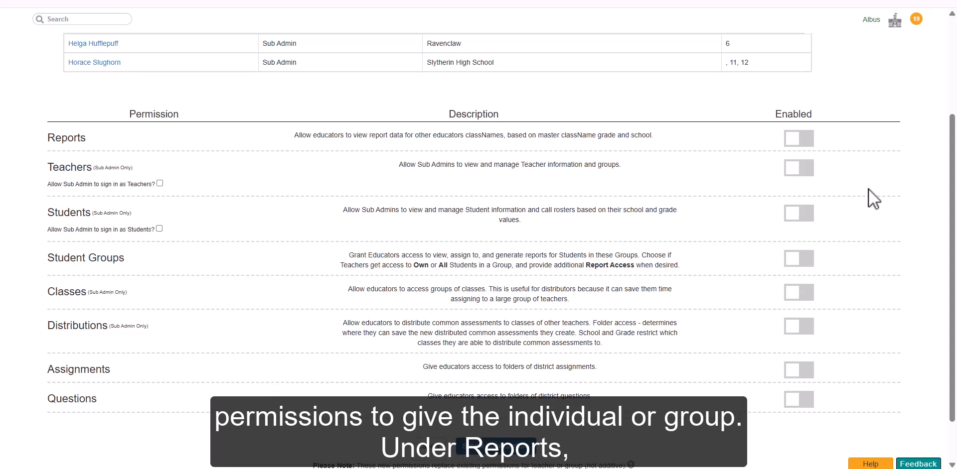
left_click(806, 139)
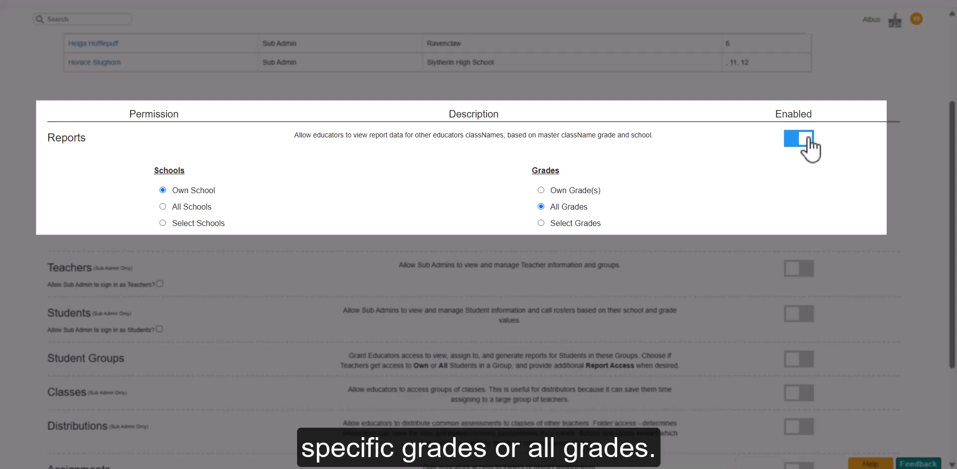
scroll(807, 150, "down", 1)
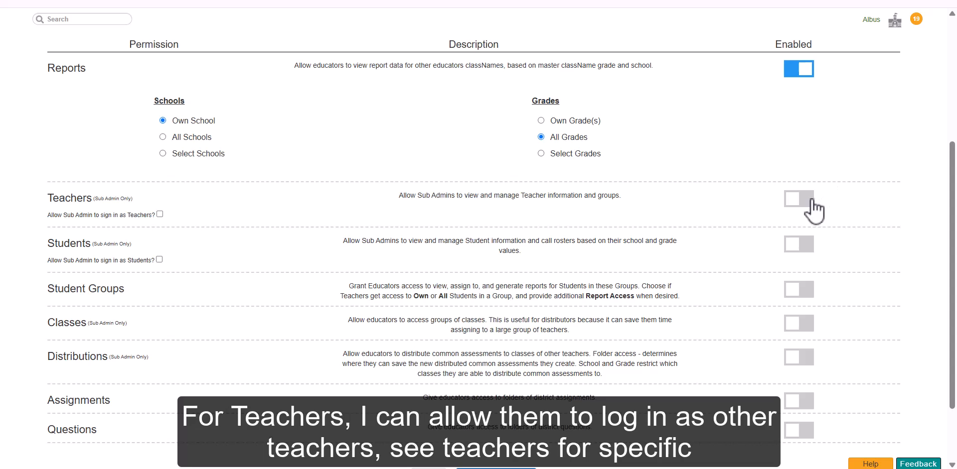
left_click(809, 202)
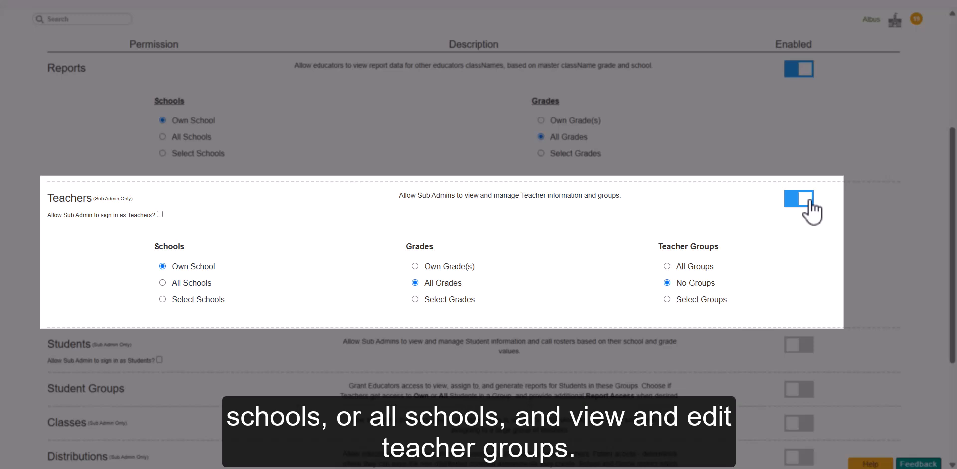
scroll(811, 209, "down", 3)
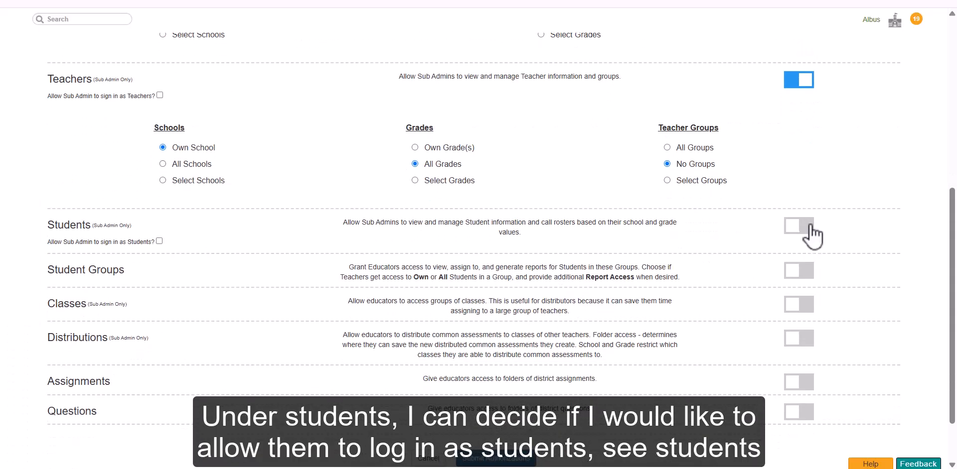
left_click(809, 227)
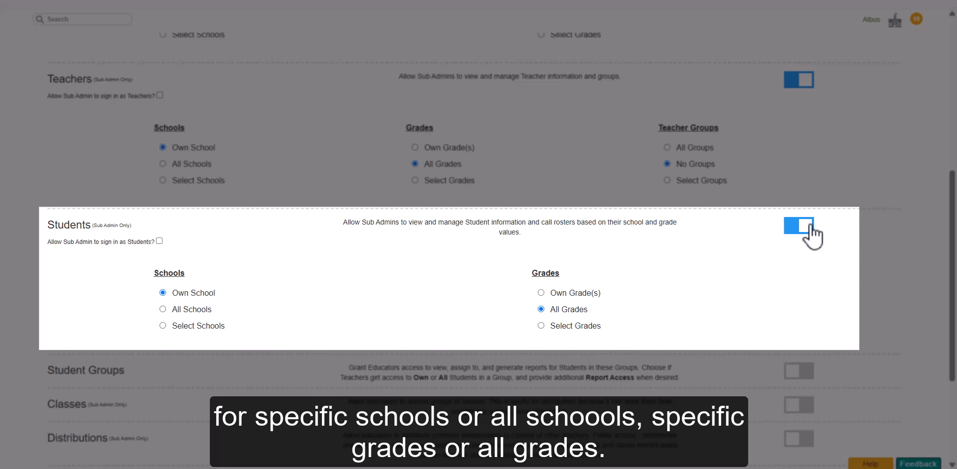
- Enable the Student Groups, Classes and Distributions permissions for the Sub Admins
scroll(811, 228, "down", 2)
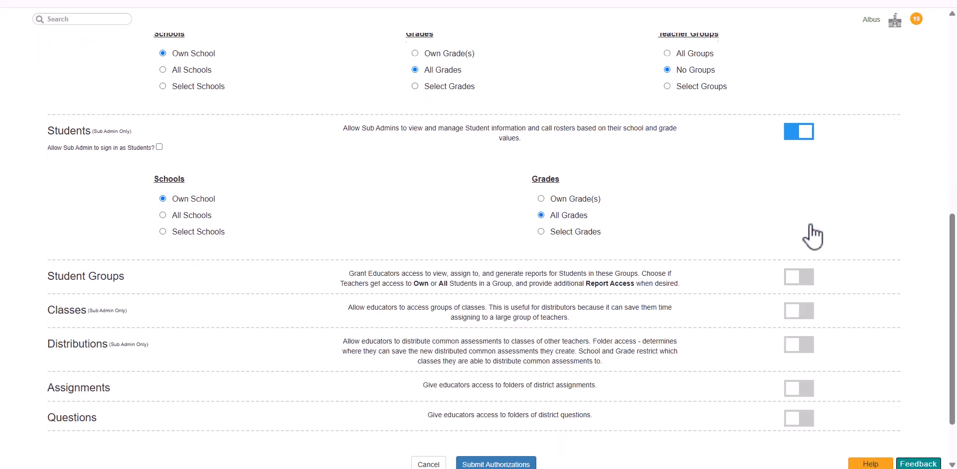
scroll(811, 235, "down", 2)
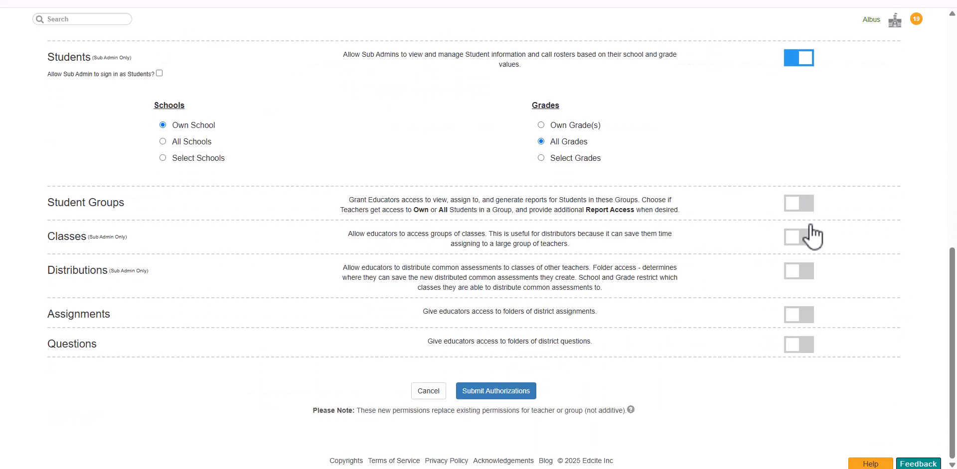
left_click(803, 203)
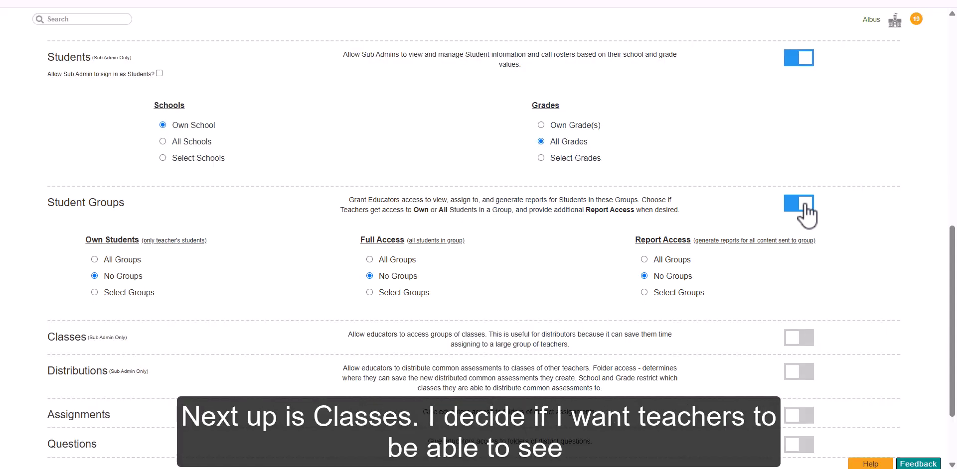
scroll(804, 213, "down", 2)
left_click(802, 240)
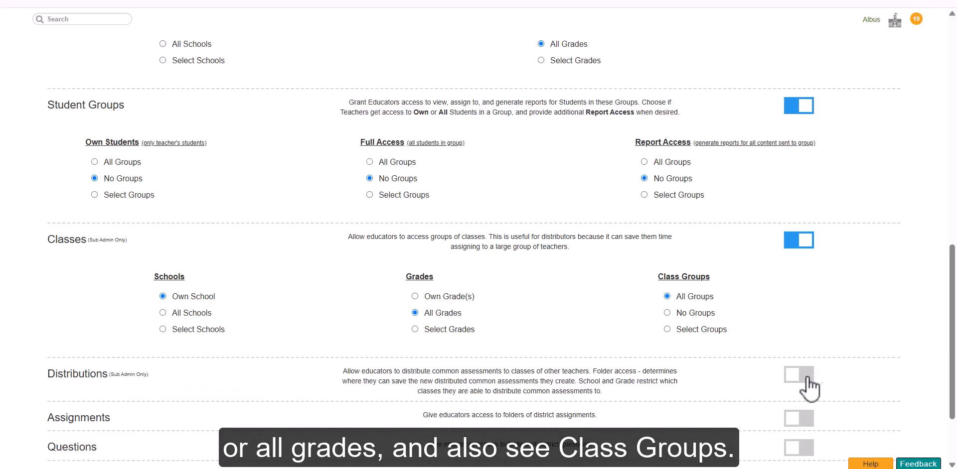
left_click(801, 375)
- Enable the Assignments and Questions permissions and submit the authorizations
scroll(805, 381, "down", 4)
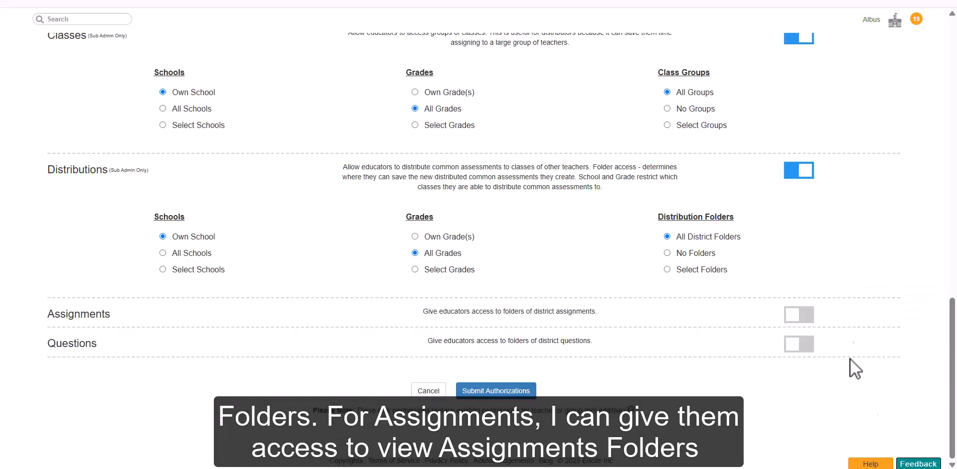
left_click(800, 315)
scroll(830, 377, "down", 2)
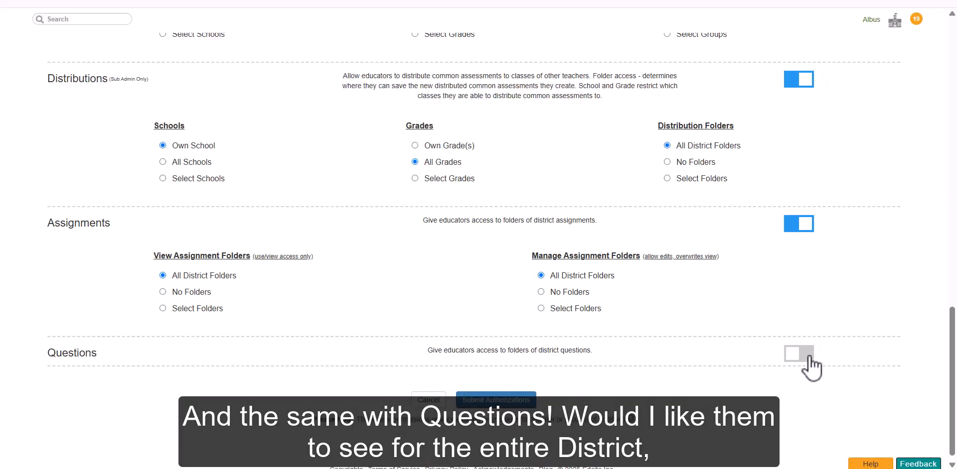
left_click(807, 354)
scroll(809, 367, "down", 2)
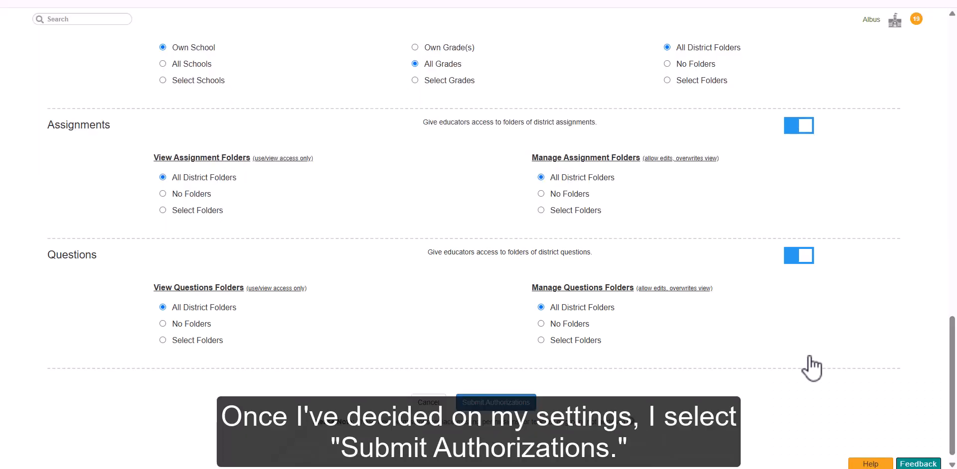
left_click(507, 404)
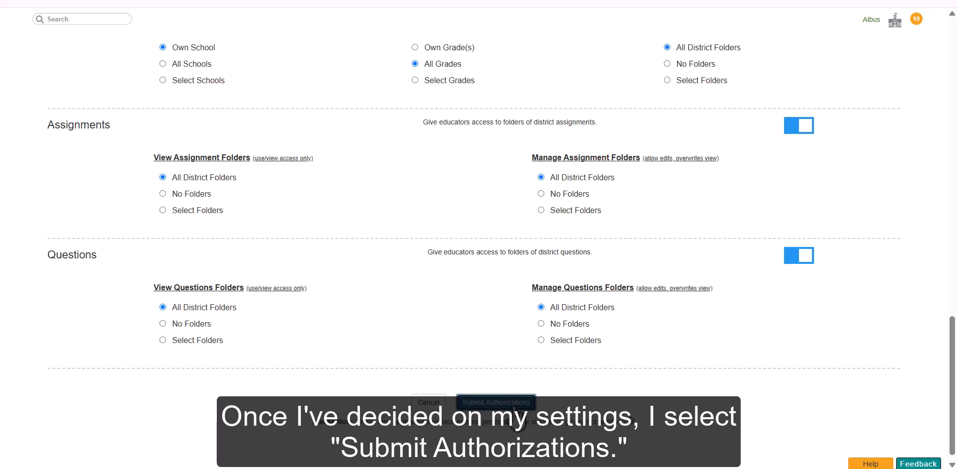